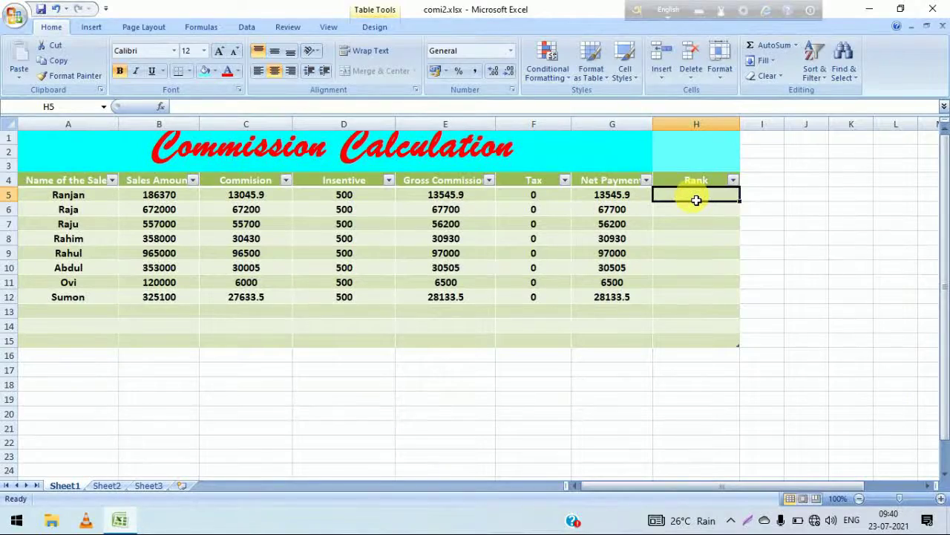
Start a =RANK( formula in cell H5 from the formula AutoComplete list.
text(=r)
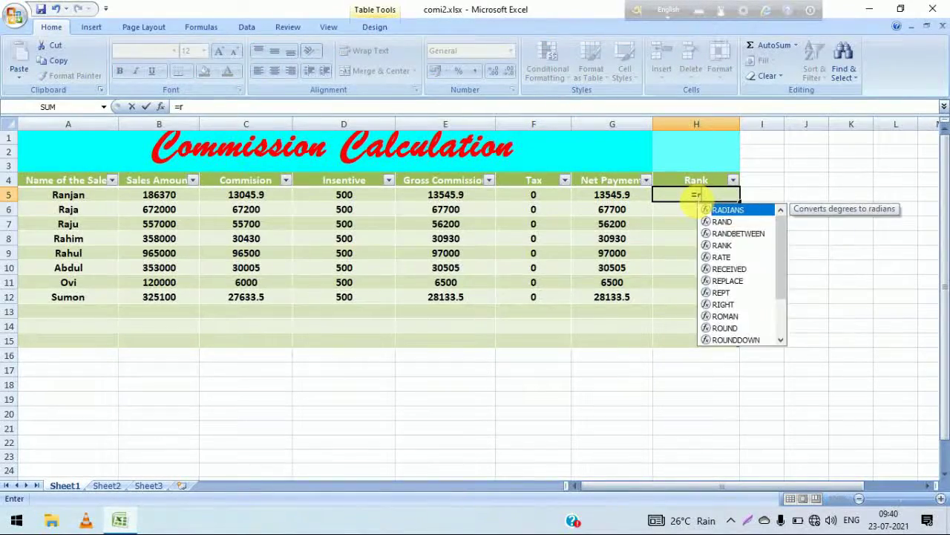
text(ank)
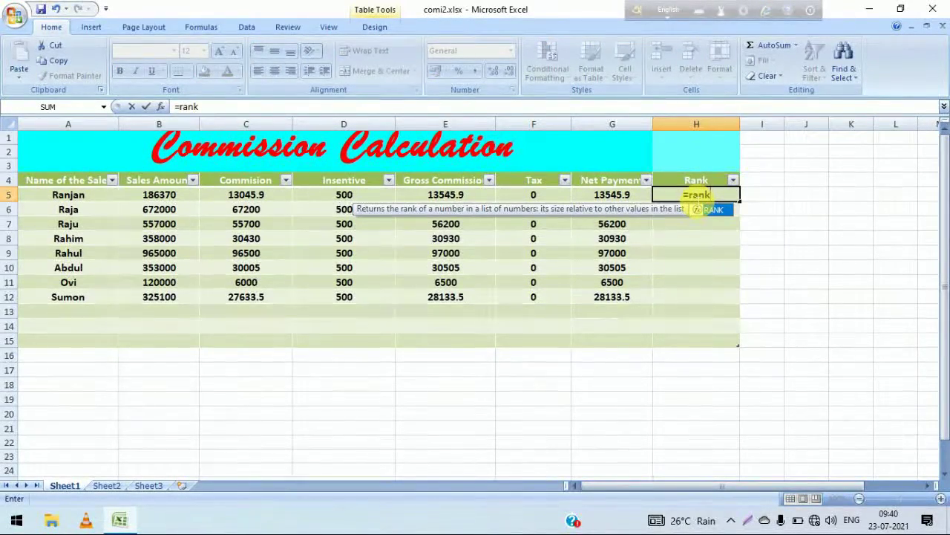
click(717, 211)
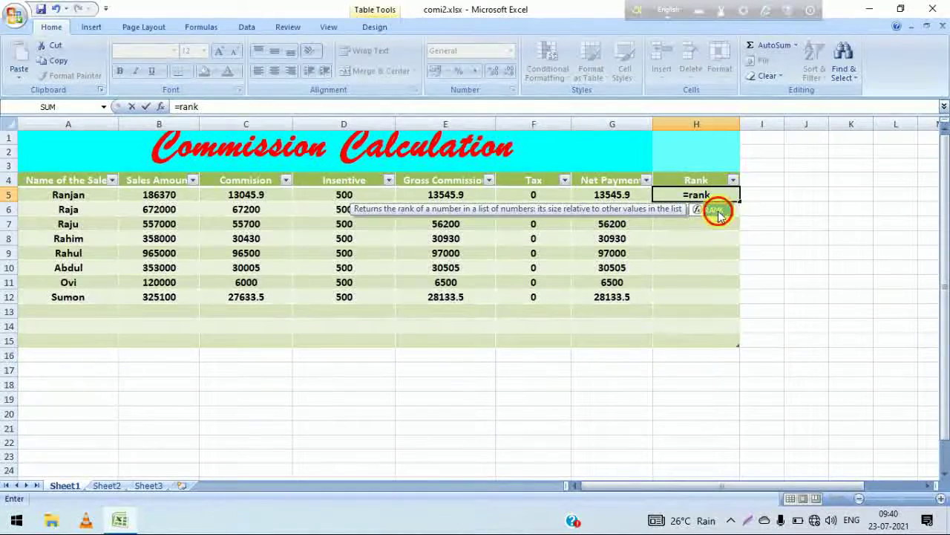
click(717, 210)
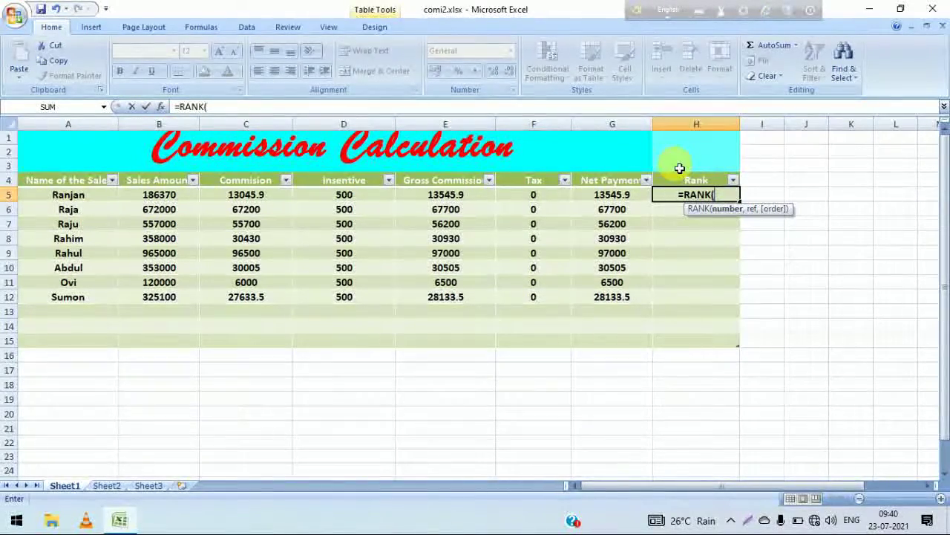
Enter b5 as the value and B5:B12 as the reference range in the RANK formula.
text(b)
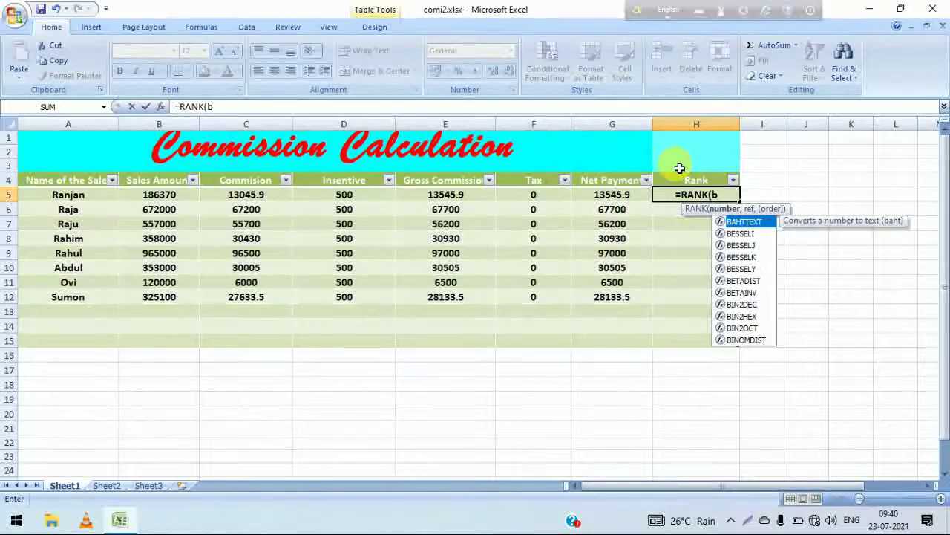
text(5)
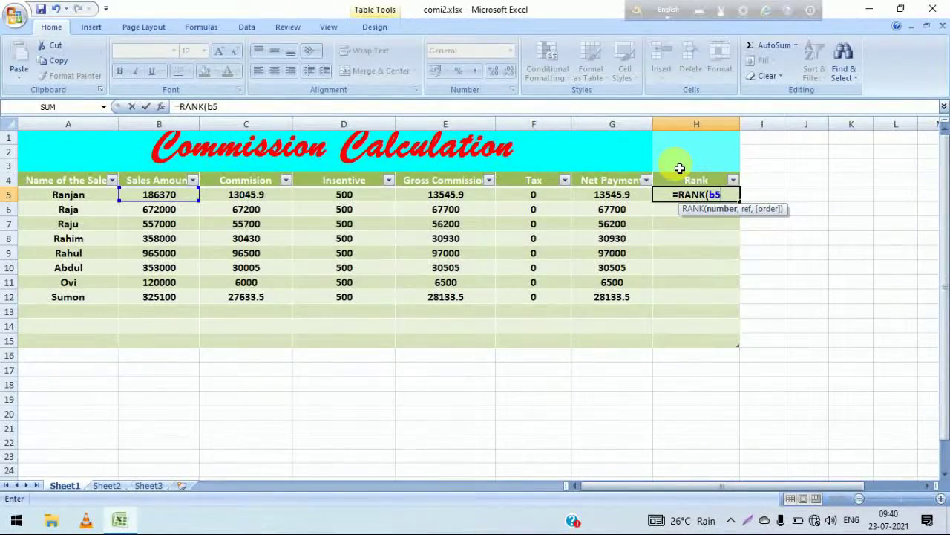
text(,)
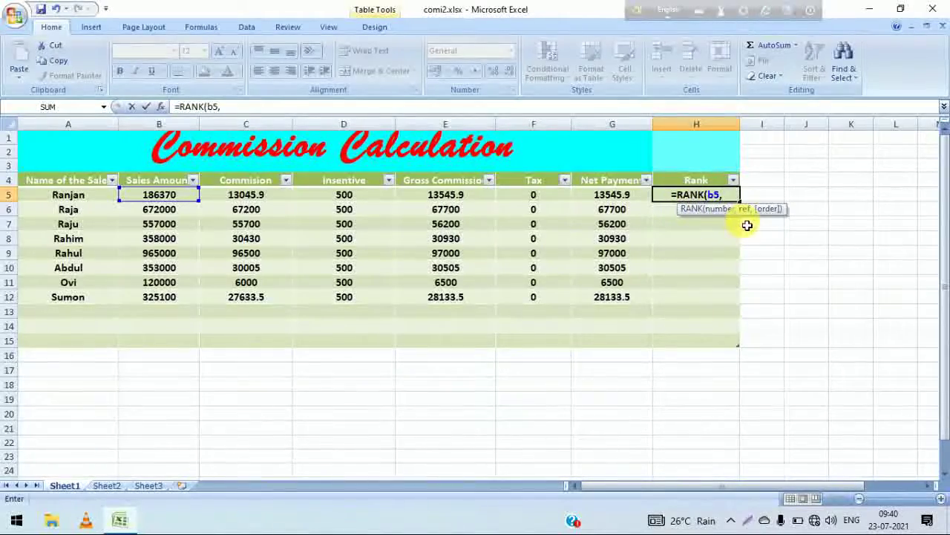
drag(169, 198, 171, 296)
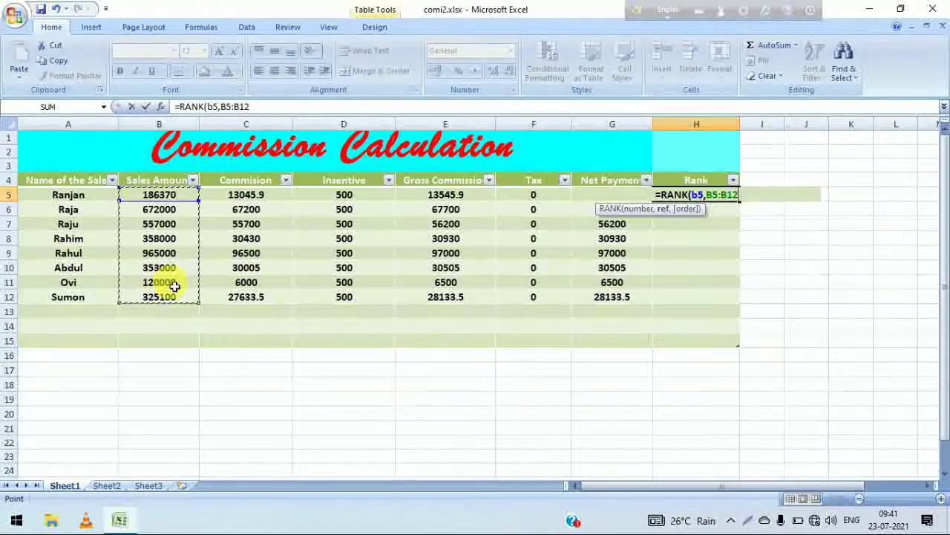
Finish the formula as =RANK(b5,$B$5:$B$12,0) so the Rank column fills with ranks 1–8.
key(F4)
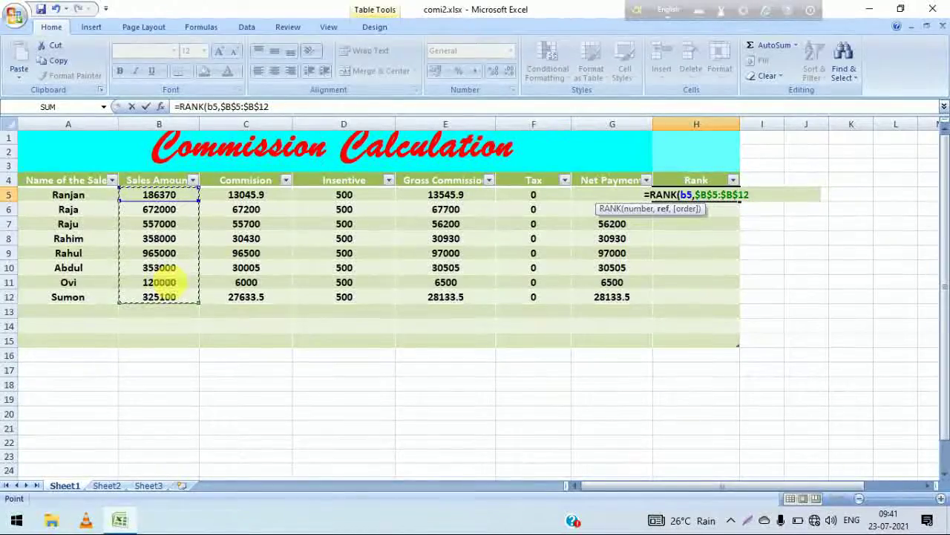
text(,0)
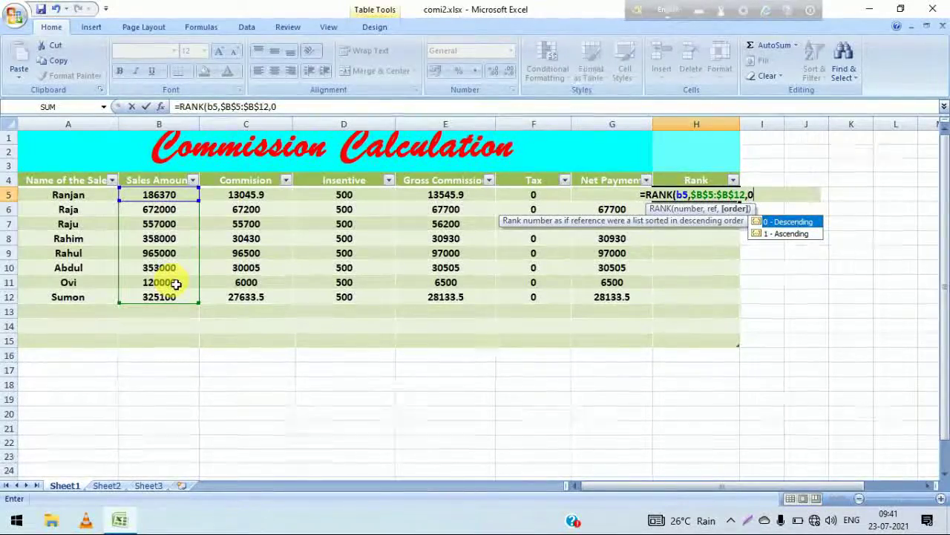
text())
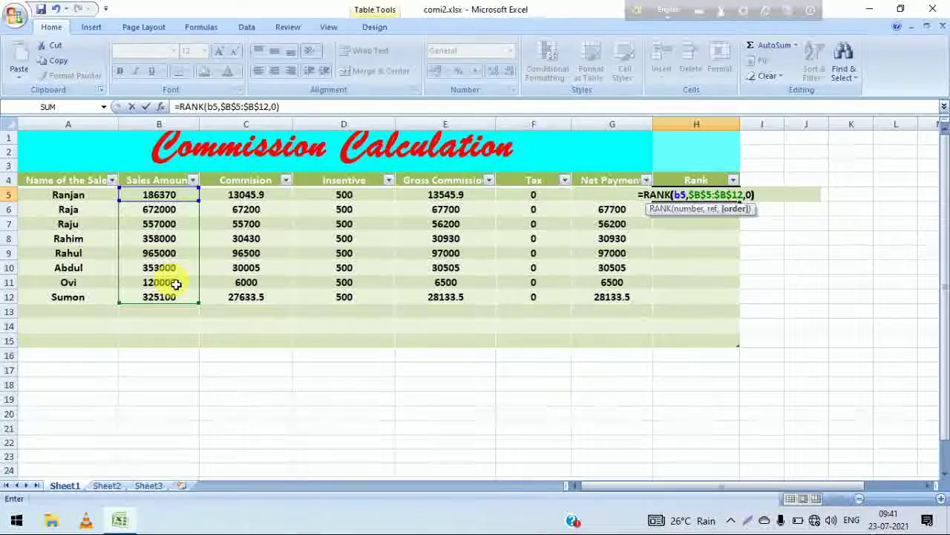
key(Return)
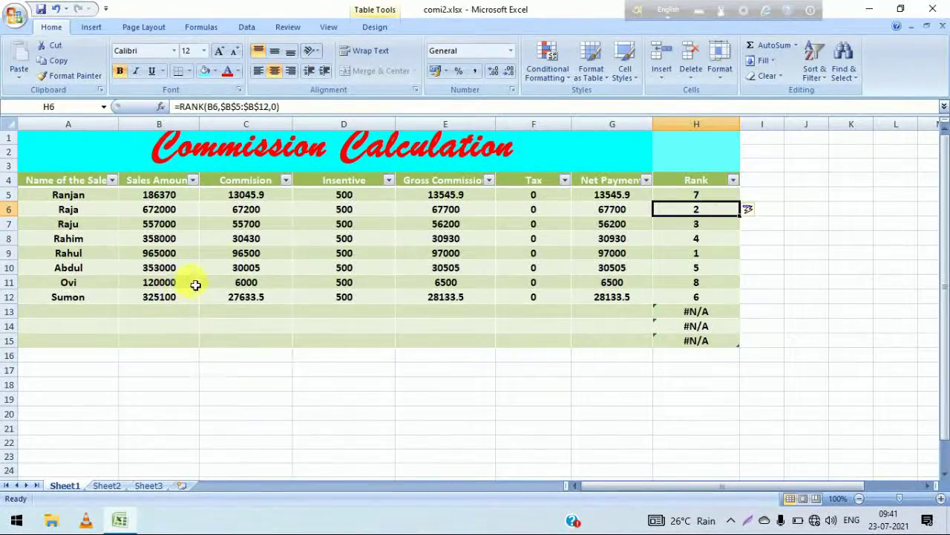
Inspect the formulas in H14 and H13, then extend the table down to row 16.
click(672, 326)
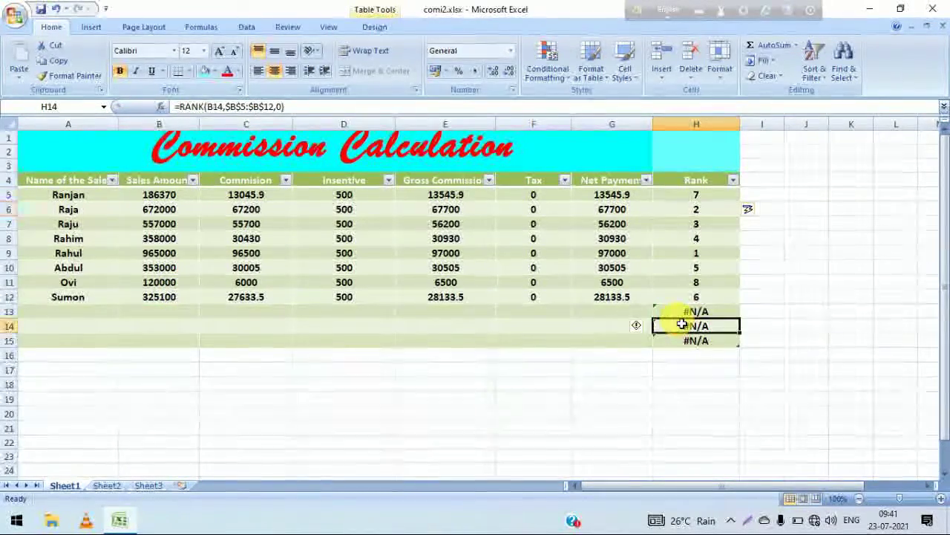
click(691, 313)
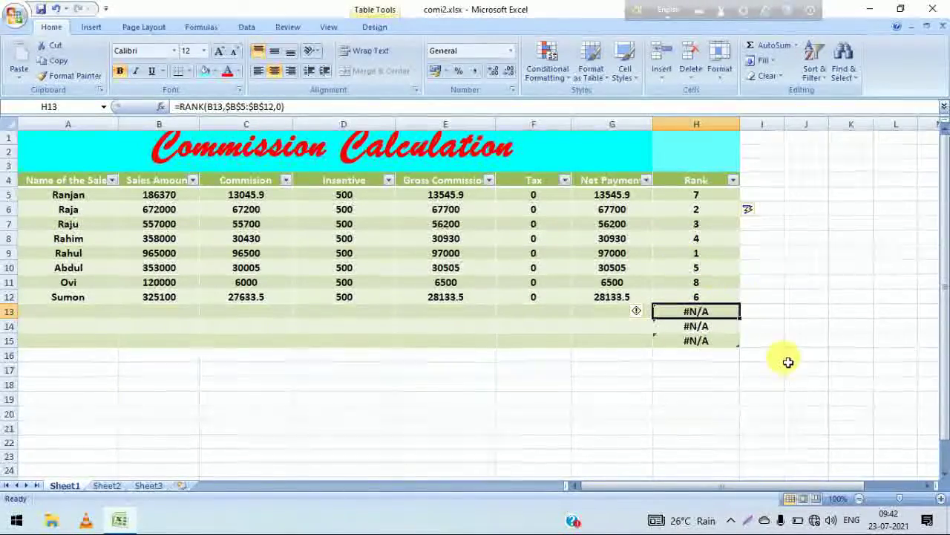
drag(710, 325, 710, 360)
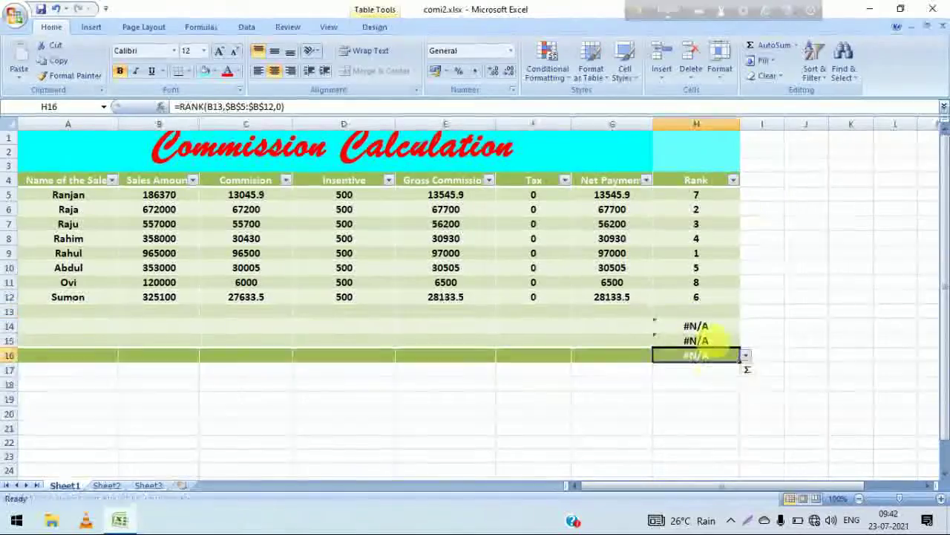
Delete the #N/A entries in H13:H16 and move the selection to cell J10.
drag(694, 319, 700, 357)
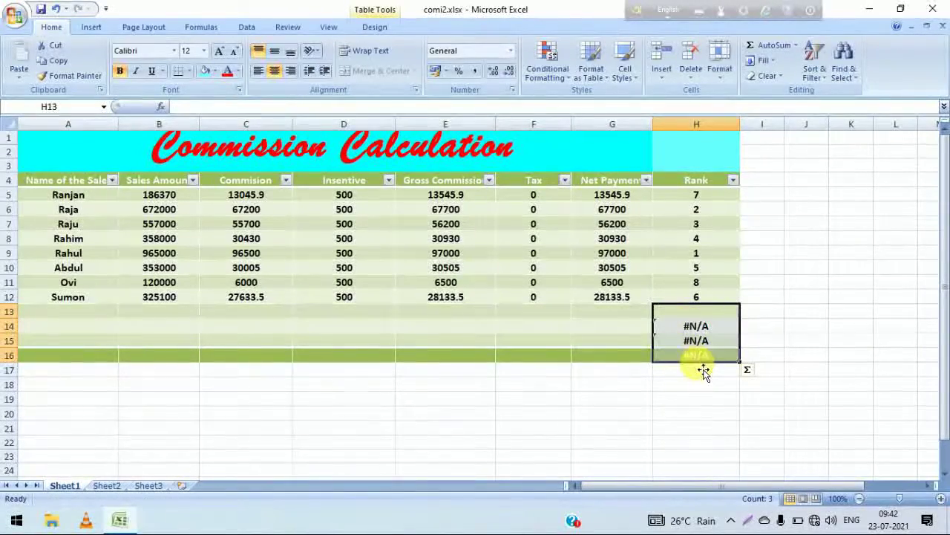
key(Delete)
click(803, 265)
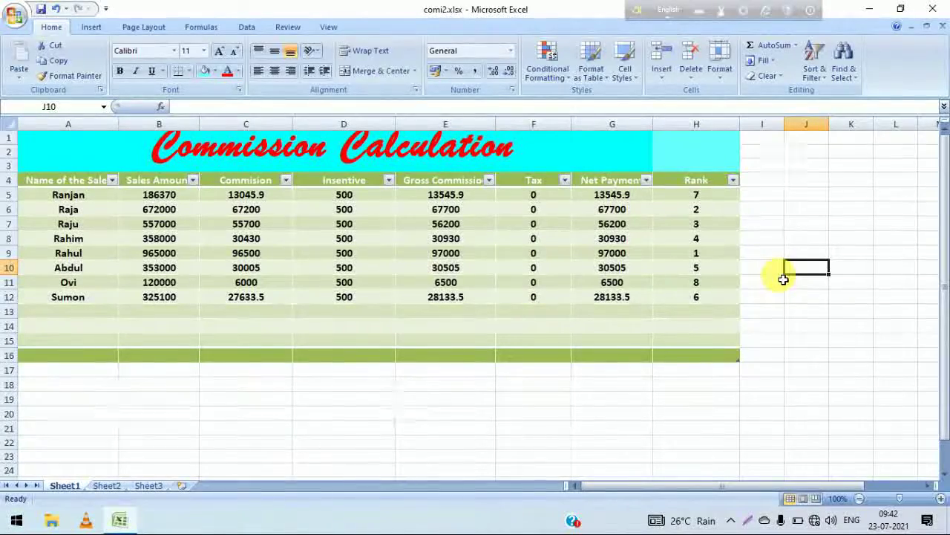
key(alt+e)
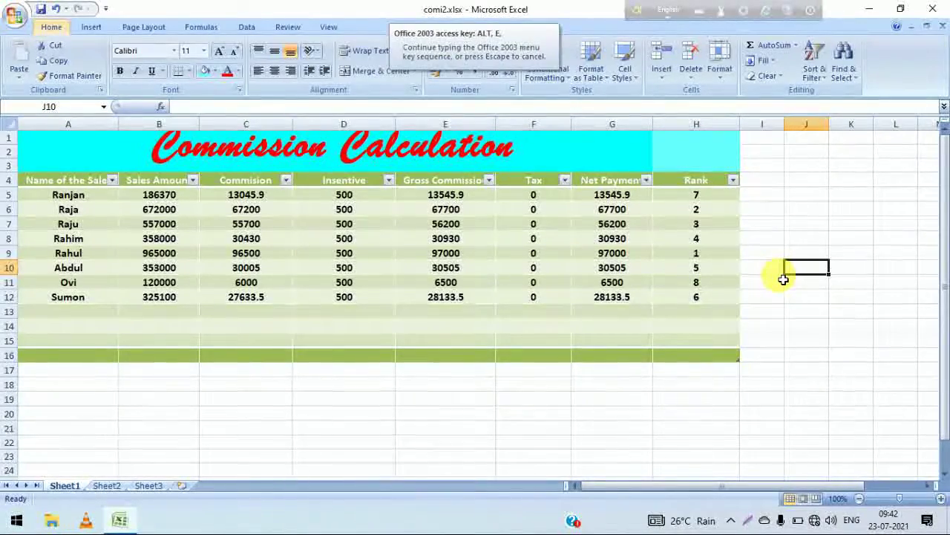
click(236, 444)
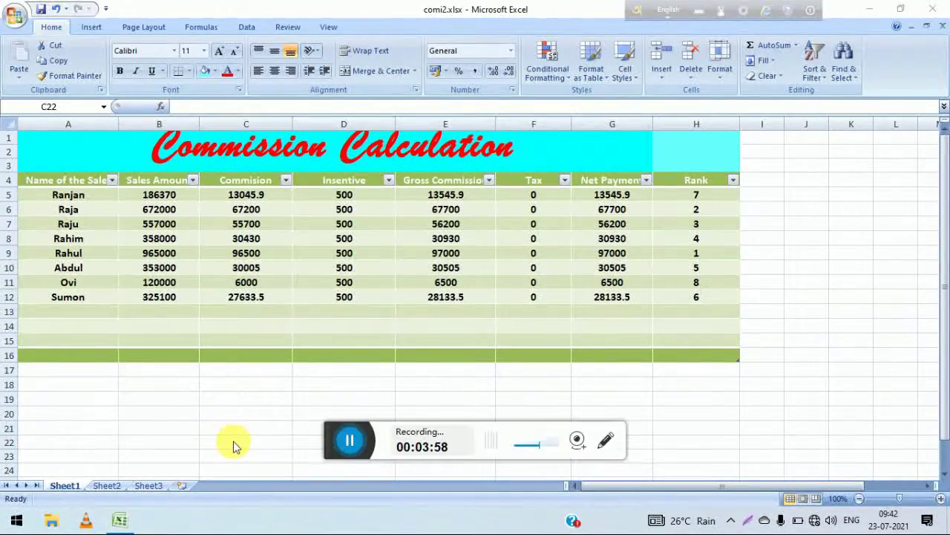